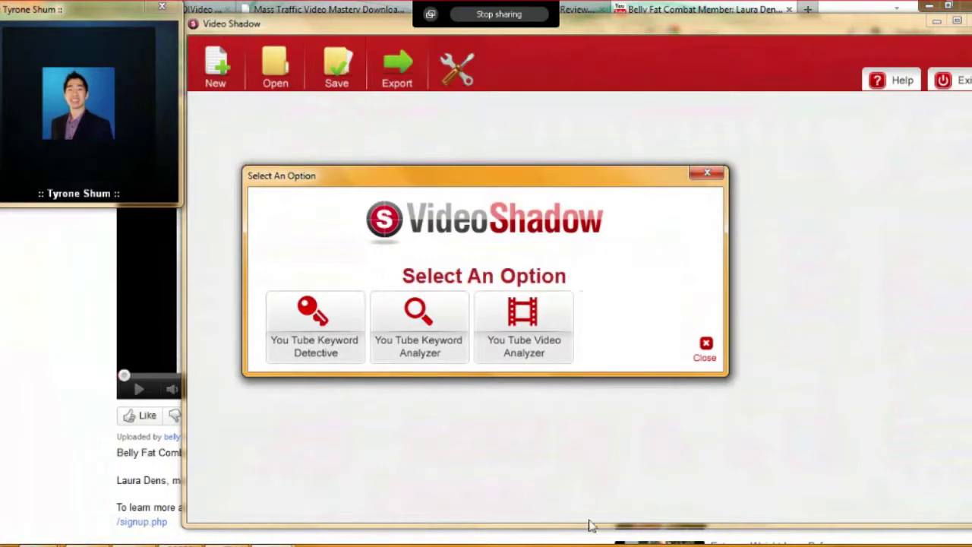
# - Run a You Tube Keyword Detective search for "weight loss" with the number of results set to 100
pyautogui.click(307, 317)
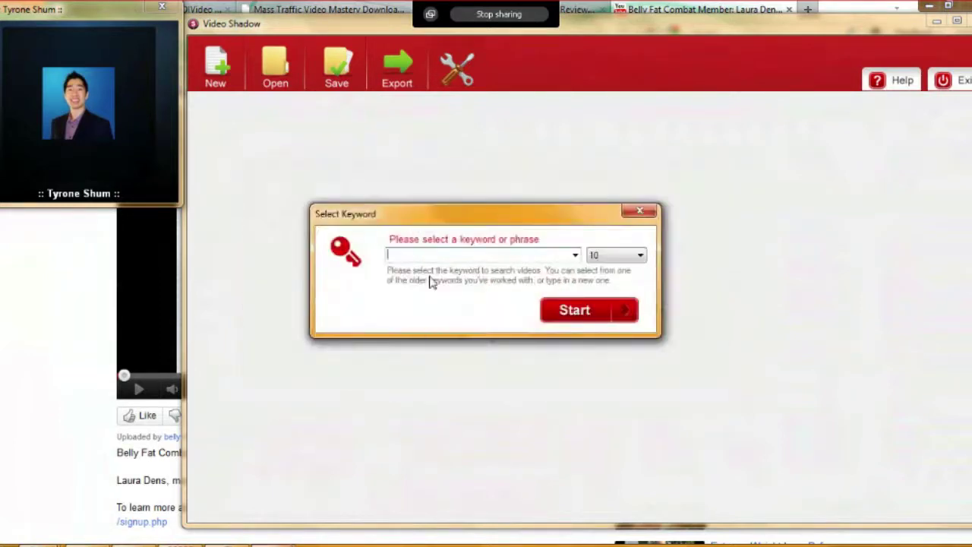
pyautogui.click(607, 255)
pyautogui.click(608, 319)
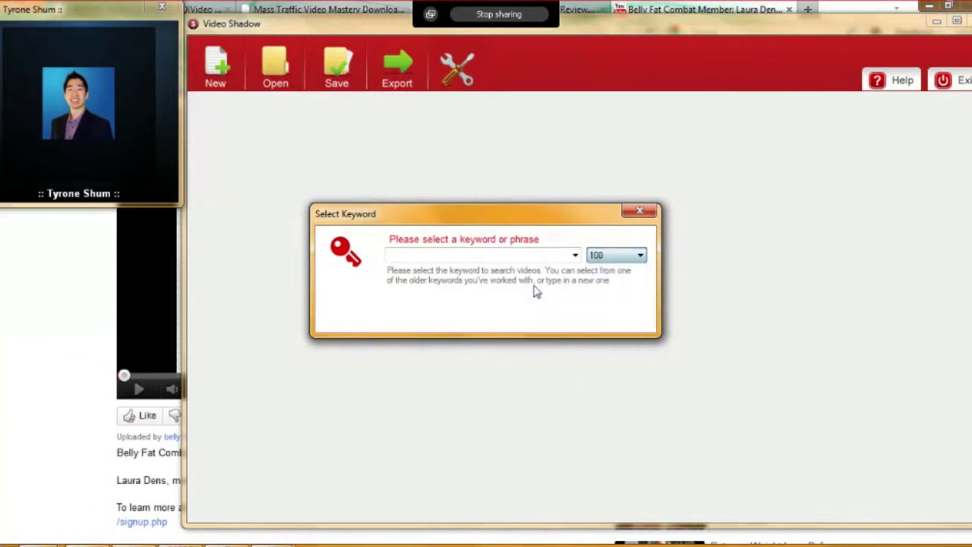
pyautogui.click(482, 254)
pyautogui.write('weight loss')
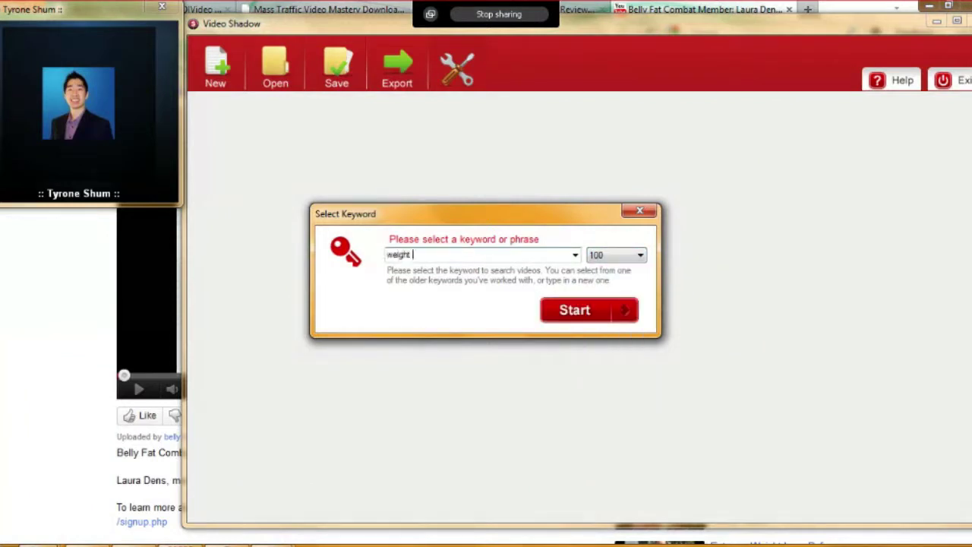
pyautogui.click(574, 311)
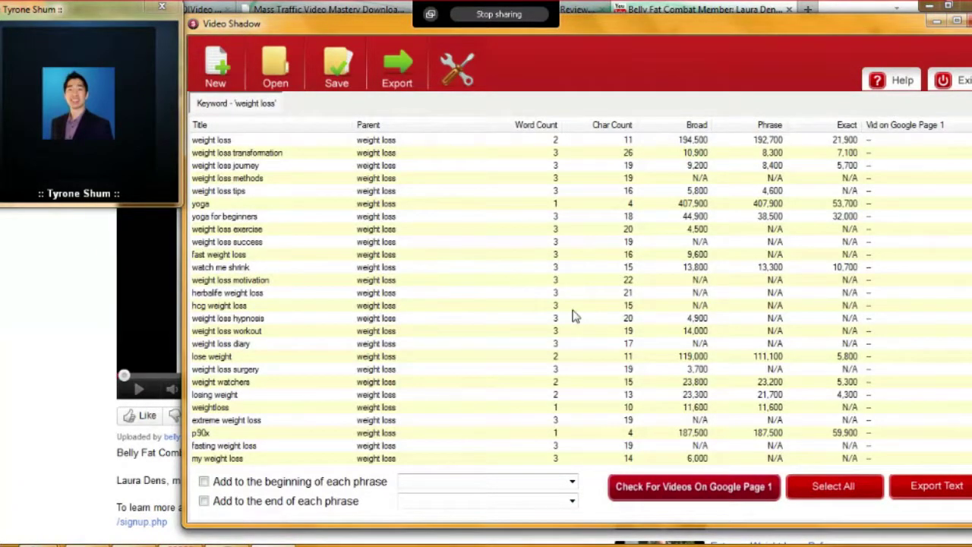
# - Check the keywords for videos on Google page 1 and review the rows from weight loss transformation to weight loss tips
pyautogui.click(657, 489)
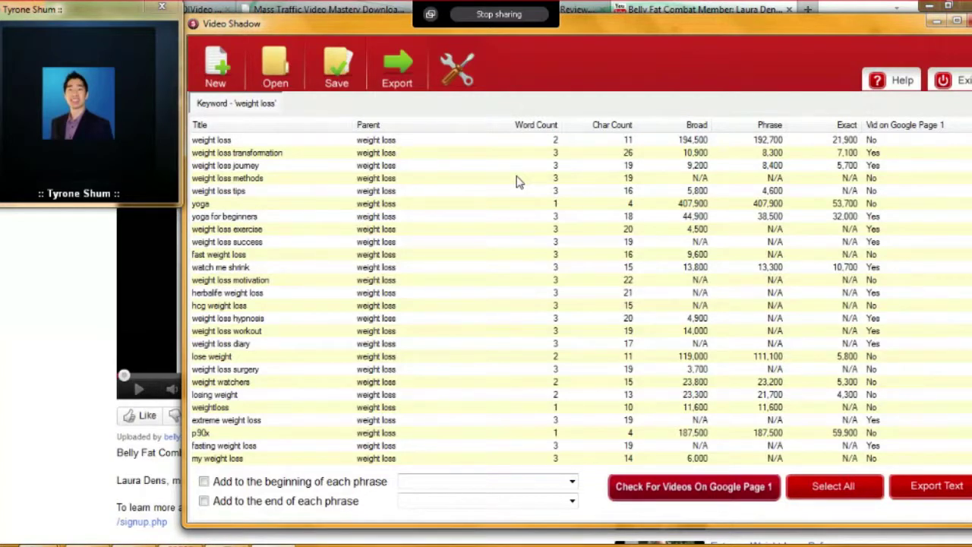
pyautogui.click(873, 155)
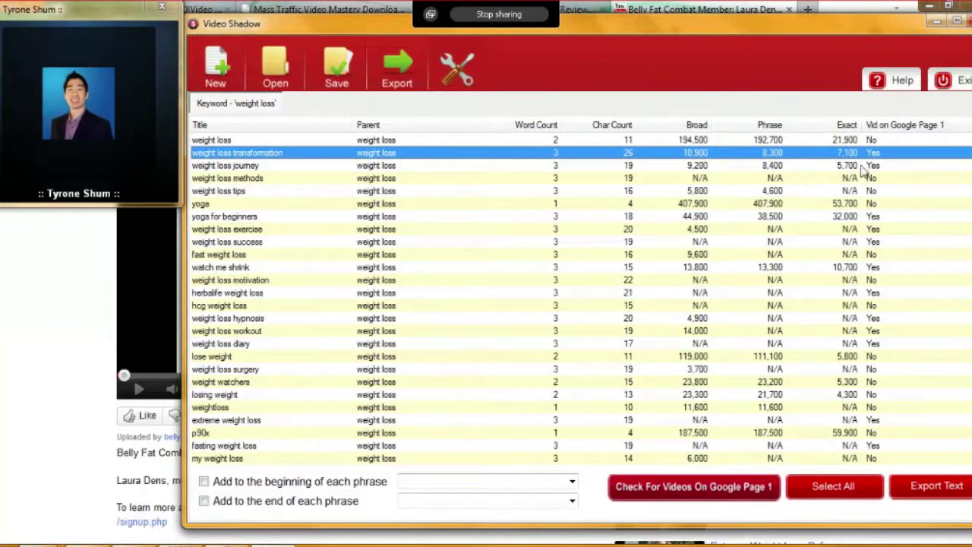
pyautogui.click(870, 167)
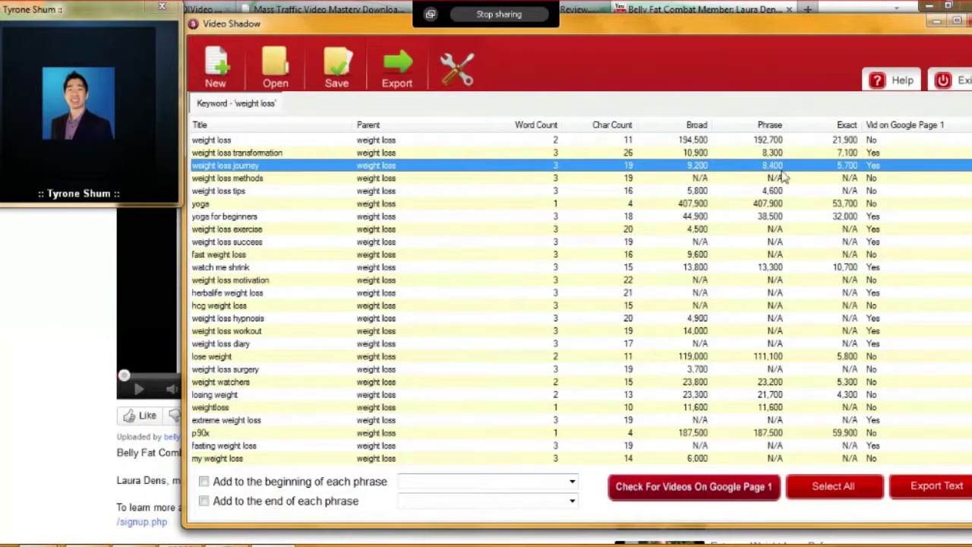
pyautogui.click(874, 179)
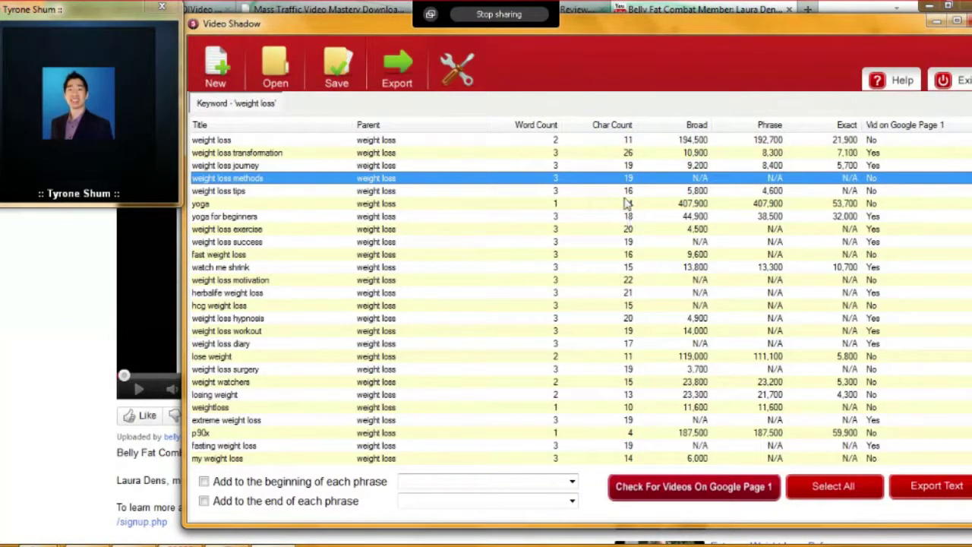
pyautogui.click(884, 192)
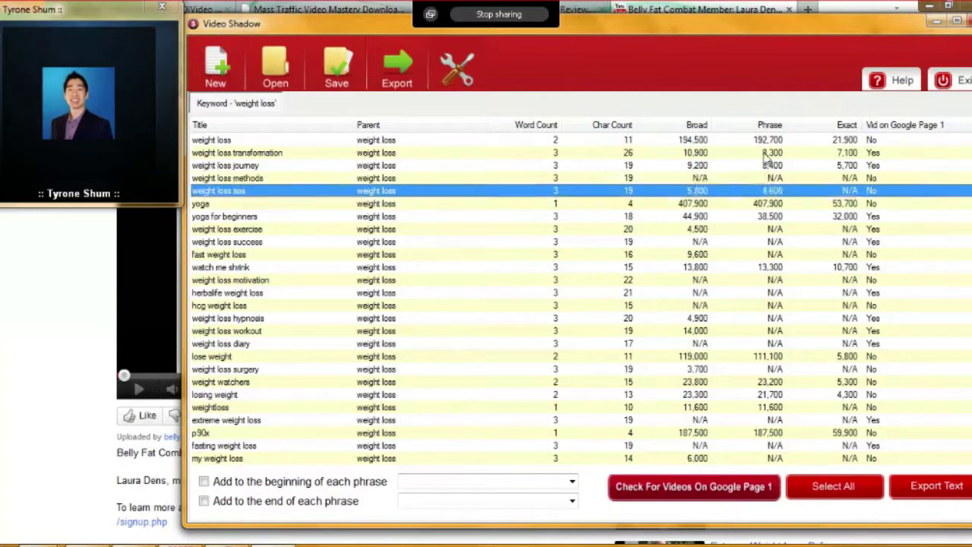
# - Sort the keywords by Google page 1 video status with Yes first, and by broad search volume from highest to lowest
pyautogui.click(877, 127)
pyautogui.click(878, 128)
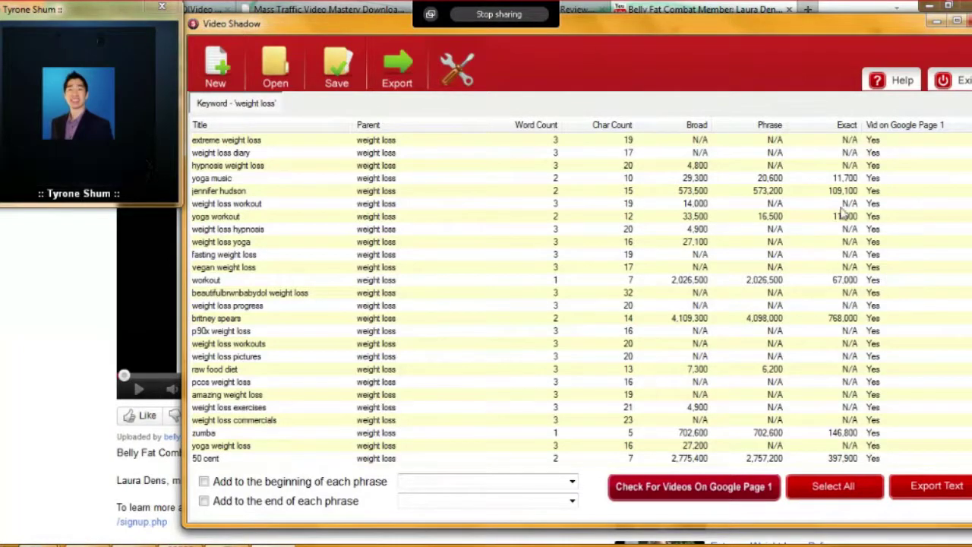
pyautogui.click(699, 127)
pyautogui.click(697, 126)
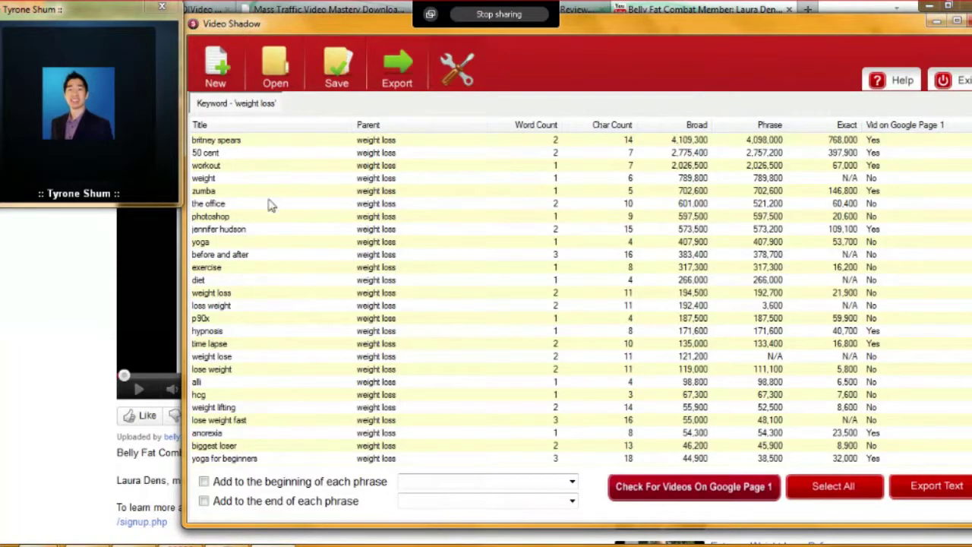
pyautogui.click(292, 193)
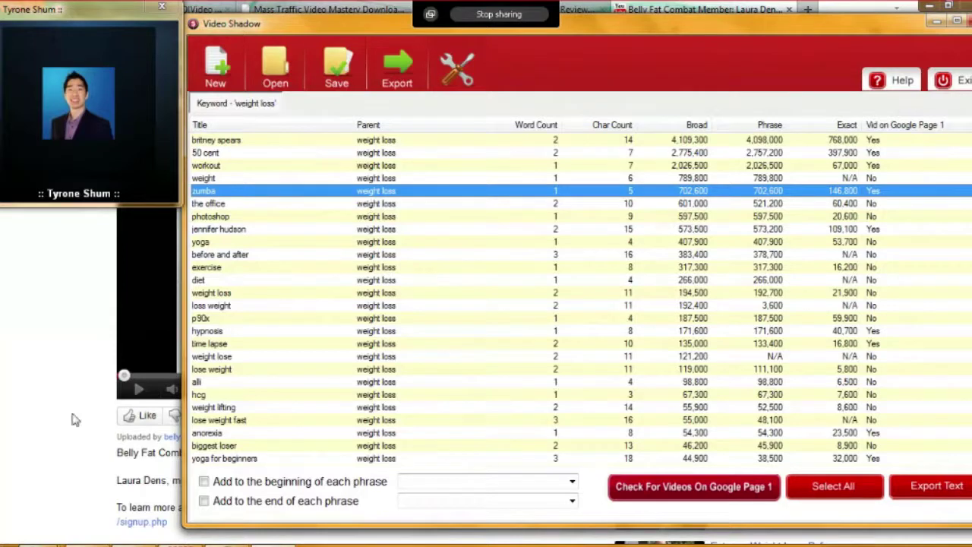
# - Select weight loss, before and after, hypnosis, lose weight, lose weight fast and biggest loser, and bring up the option for copying keywords to the clipboard
pyautogui.click(214, 295)
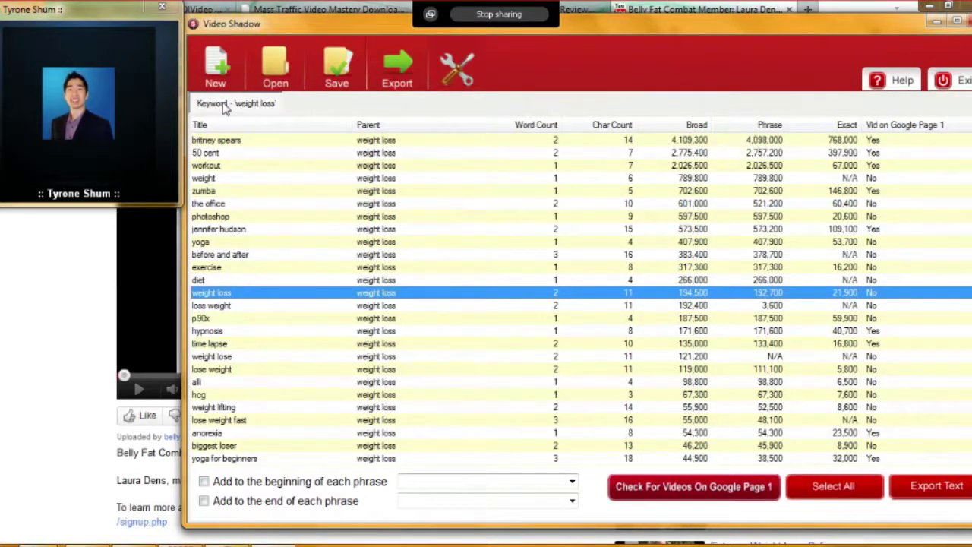
pyautogui.keyDown('ctrl'); pyautogui.click(227, 254); pyautogui.keyUp('ctrl')
pyautogui.keyDown('ctrl'); pyautogui.click(220, 330); pyautogui.keyUp('ctrl')
pyautogui.keyDown('ctrl'); pyautogui.click(222, 369); pyautogui.keyUp('ctrl')
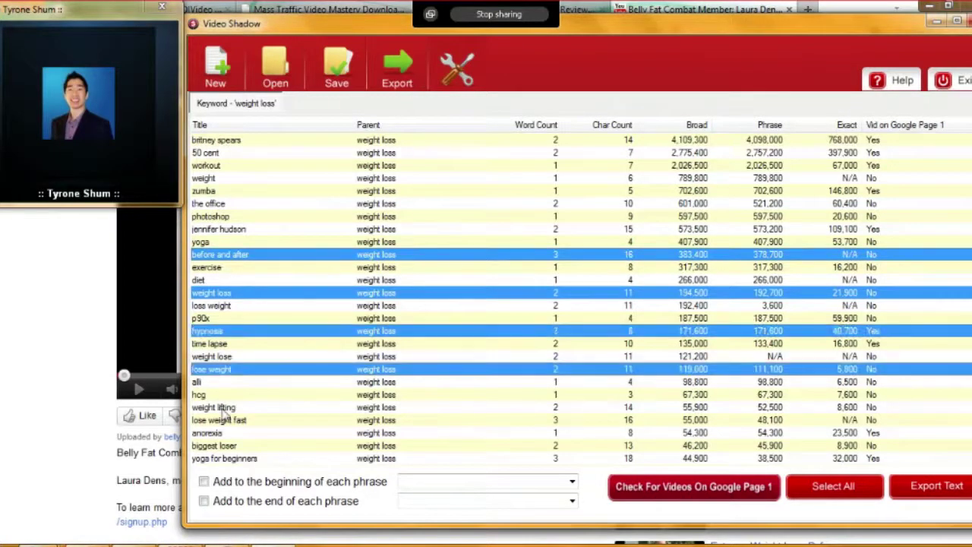
pyautogui.keyDown('ctrl'); pyautogui.click(225, 420); pyautogui.keyUp('ctrl')
pyautogui.keyDown('ctrl'); pyautogui.click(226, 446); pyautogui.keyUp('ctrl')
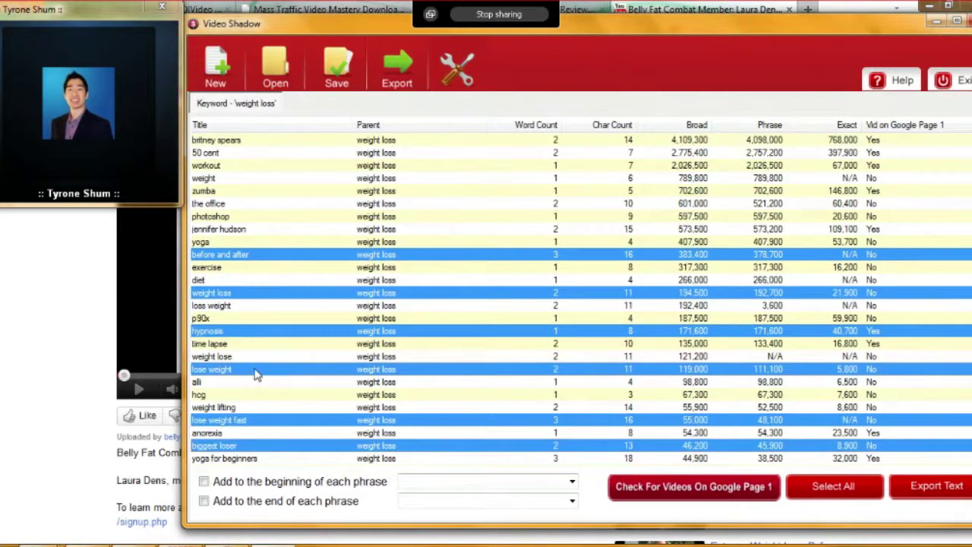
pyautogui.rightClick(255, 374)
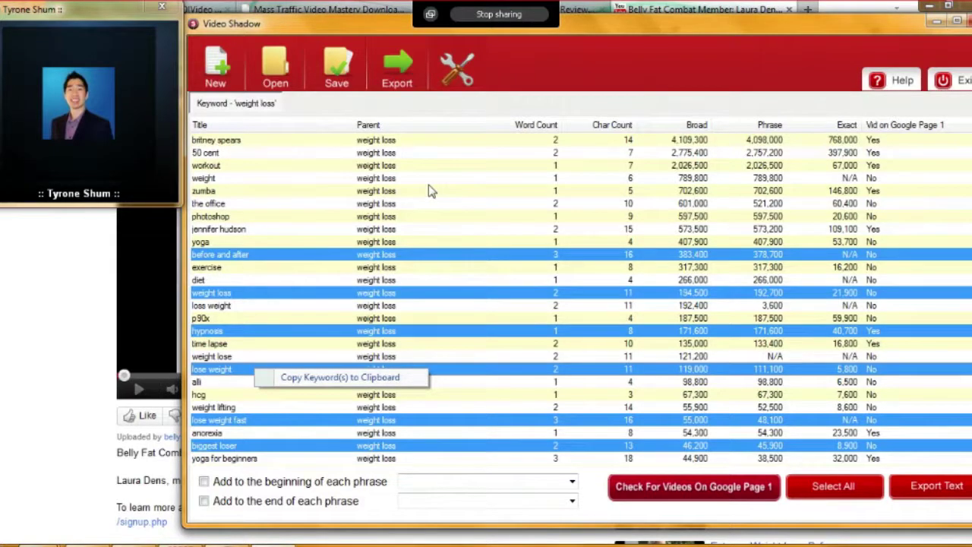
pyautogui.click(475, 243)
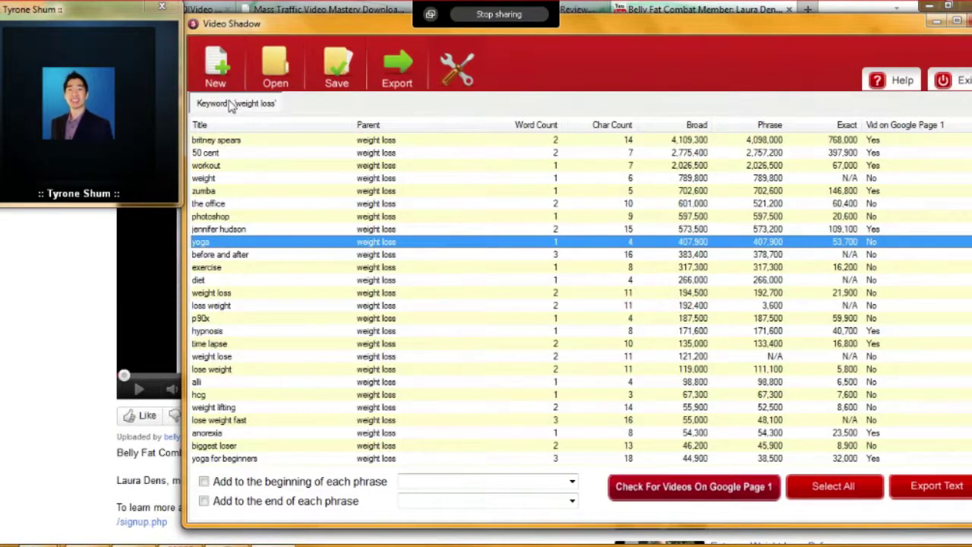
# - Start a new keyword-based YouTube video analysis for "weight loss" with the number of results set to 20
pyautogui.click(216, 70)
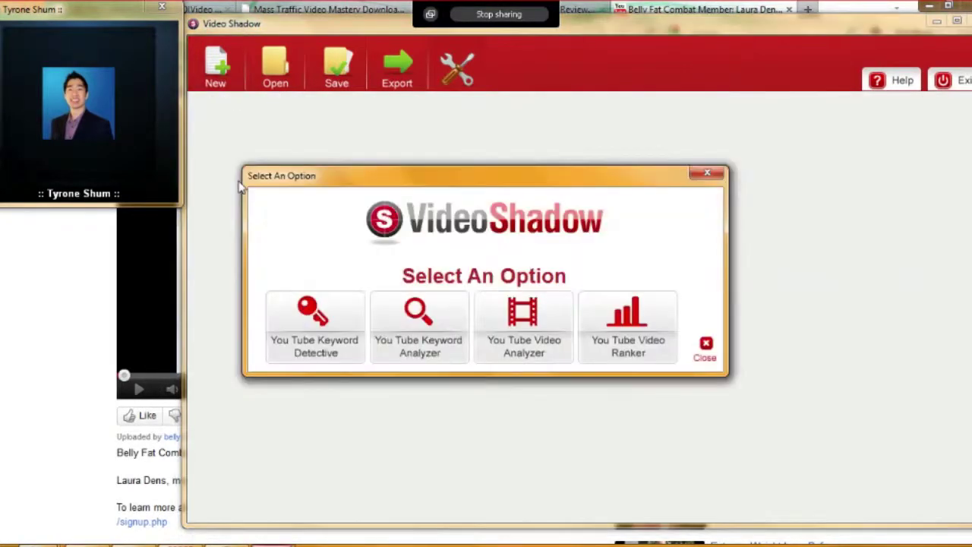
pyautogui.click(315, 322)
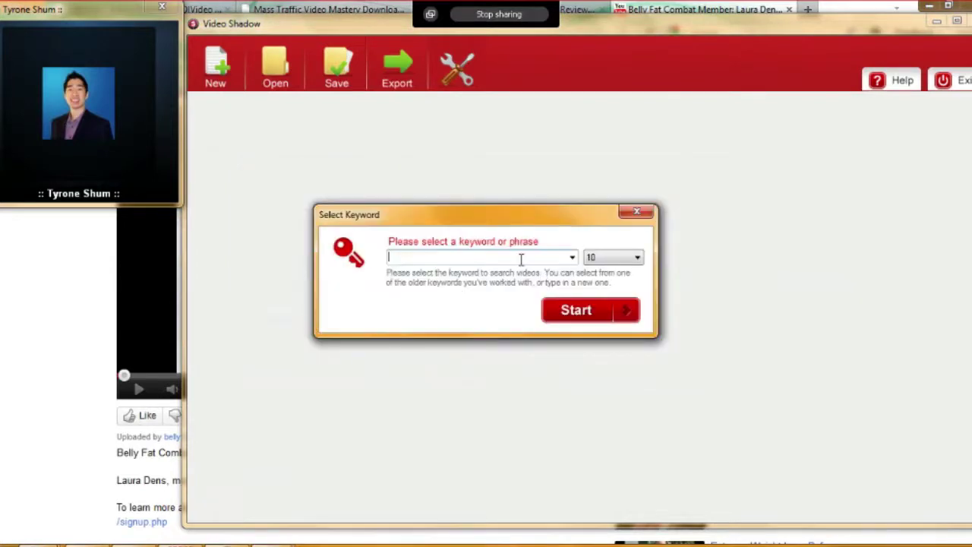
pyautogui.click(637, 258)
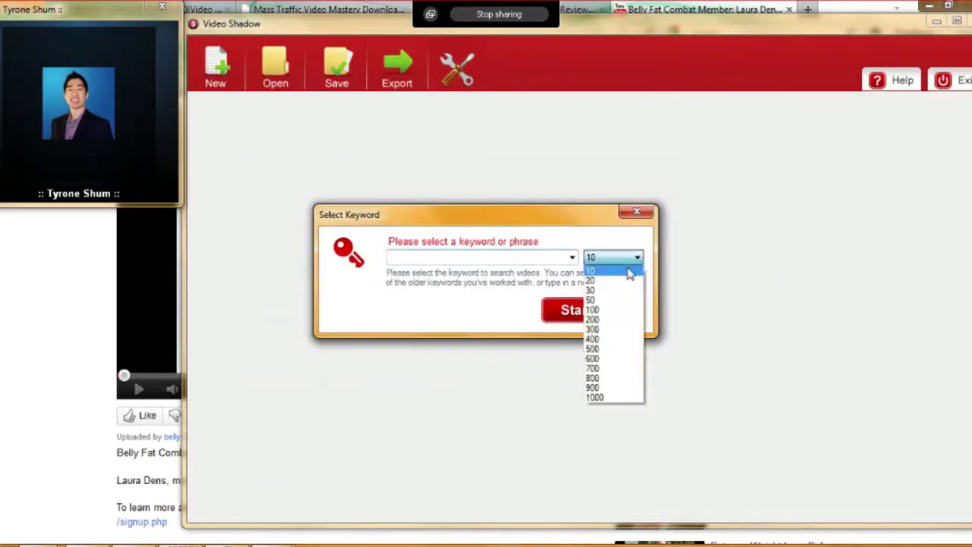
pyautogui.click(590, 281)
pyautogui.click(439, 254)
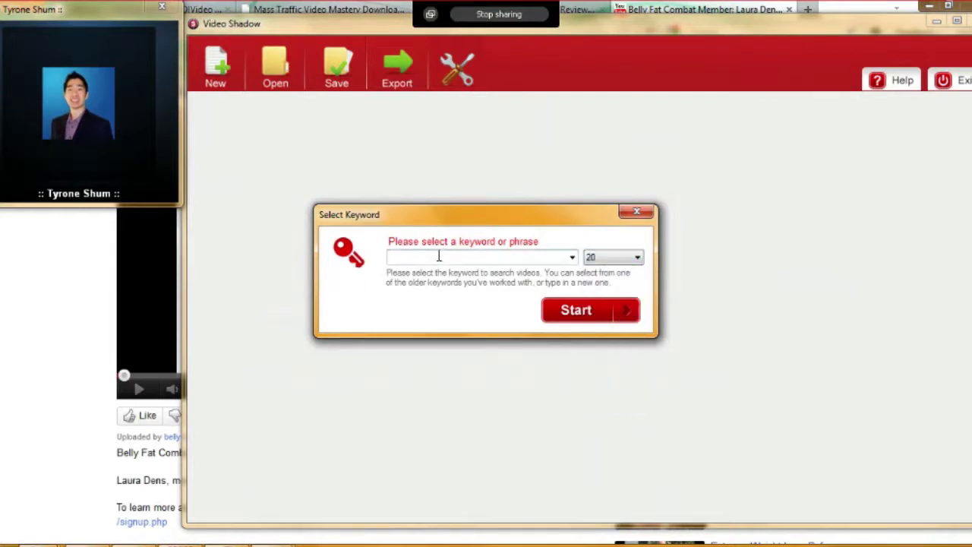
pyautogui.write('weight loss')
pyautogui.click(559, 316)
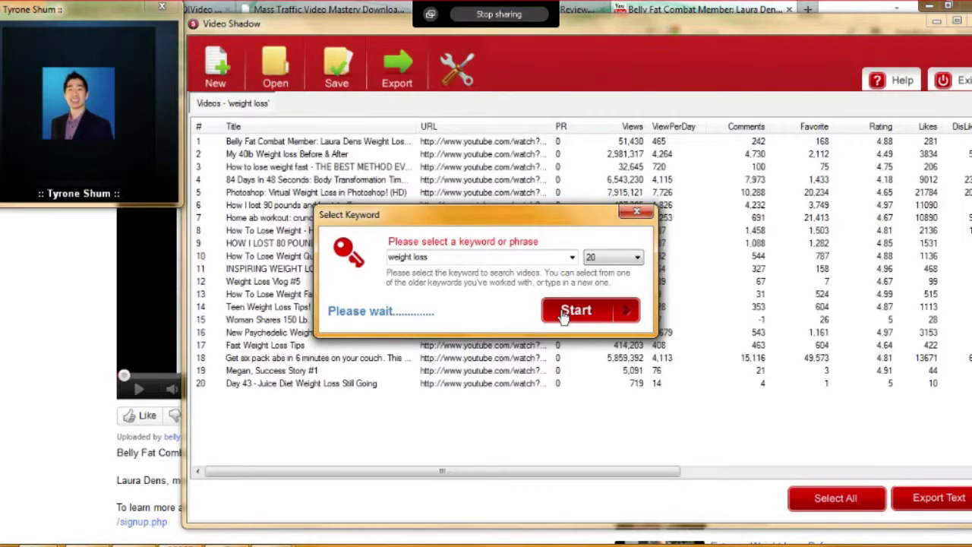
# - Examine the top-ranked weight loss video's statistics across the columns, including likes, dislikes, date and tags
pyautogui.click(407, 297)
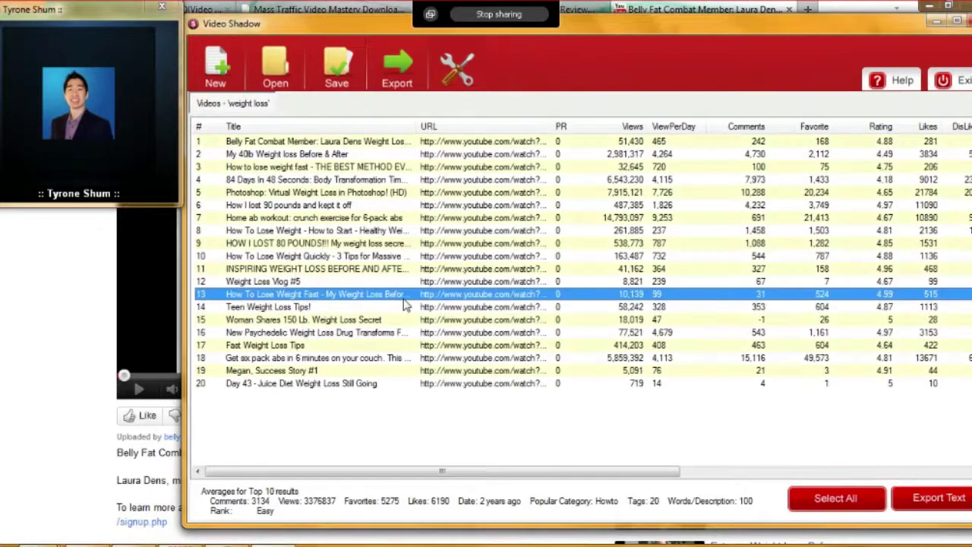
pyautogui.click(401, 410)
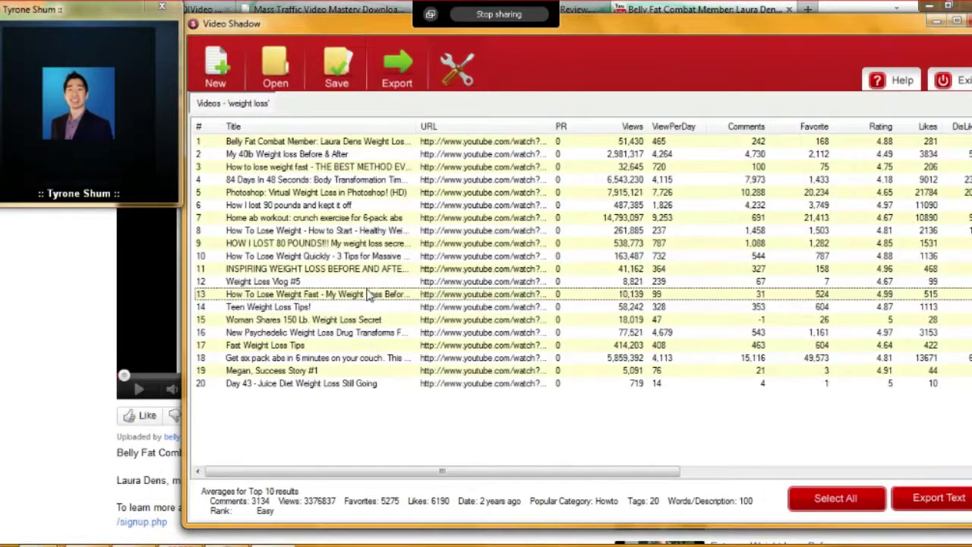
pyautogui.click(285, 143)
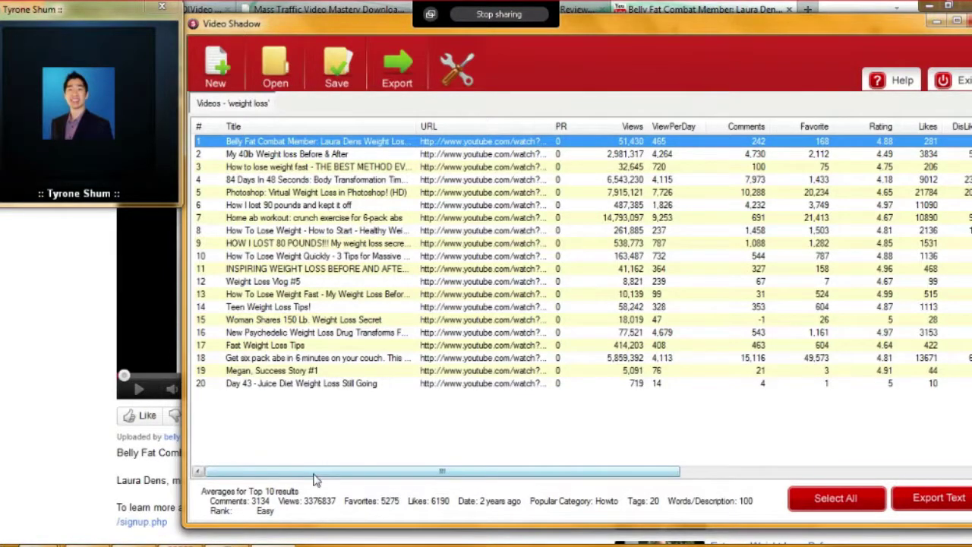
pyautogui.moveTo(321, 475); pyautogui.dragTo(264, 475)
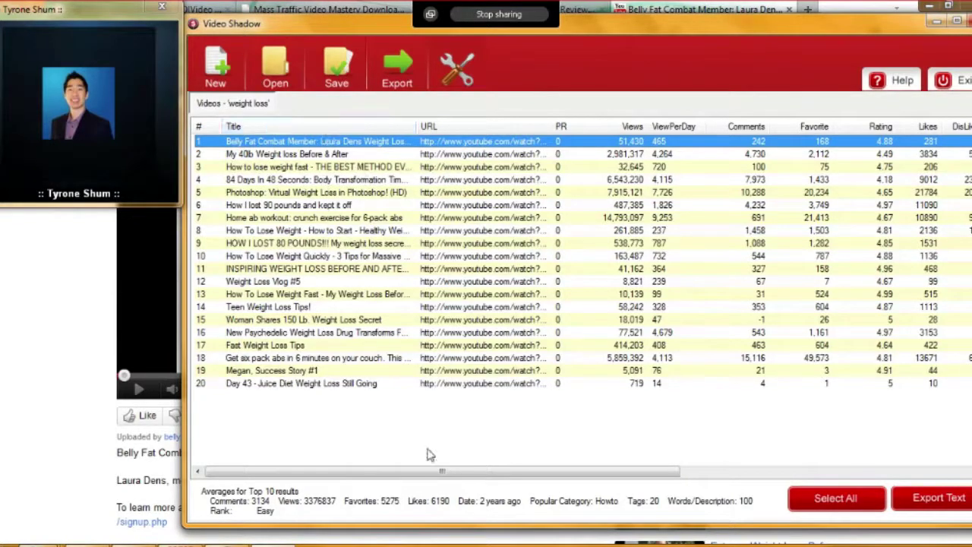
pyautogui.moveTo(422, 472); pyautogui.dragTo(505, 474)
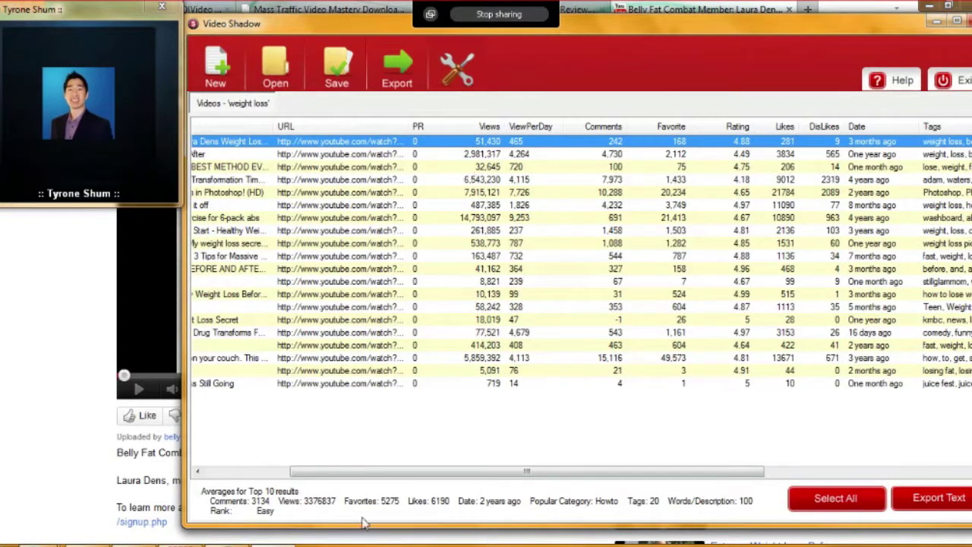
pyautogui.moveTo(374, 472); pyautogui.dragTo(221, 472)
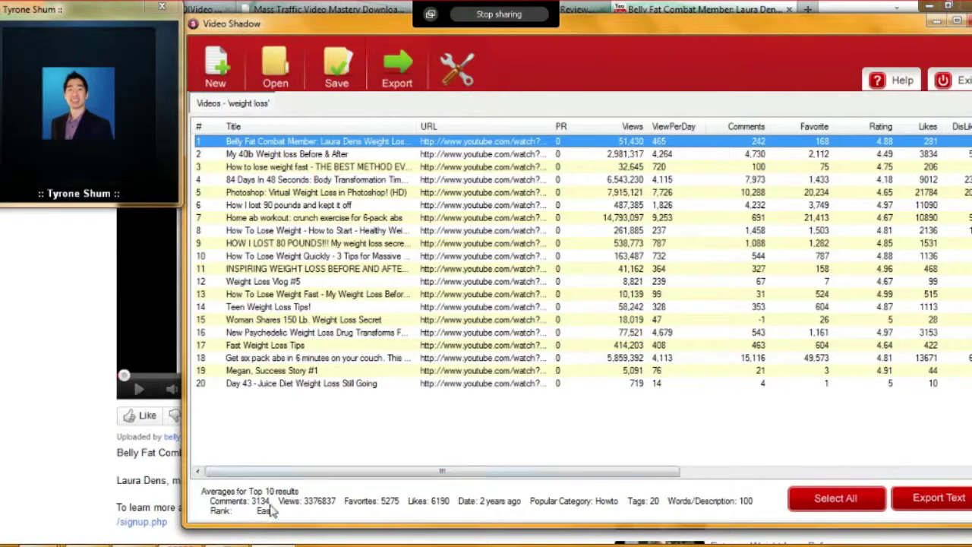
# - Compare the view count of the home ab workout video with that of the top-ranked Belly Fat Combat video
pyautogui.click(599, 220)
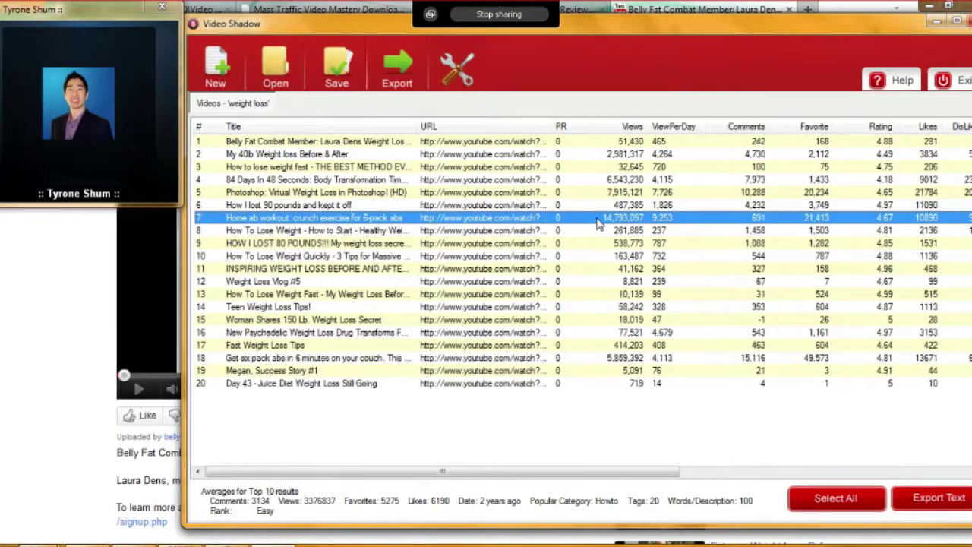
pyautogui.click(620, 144)
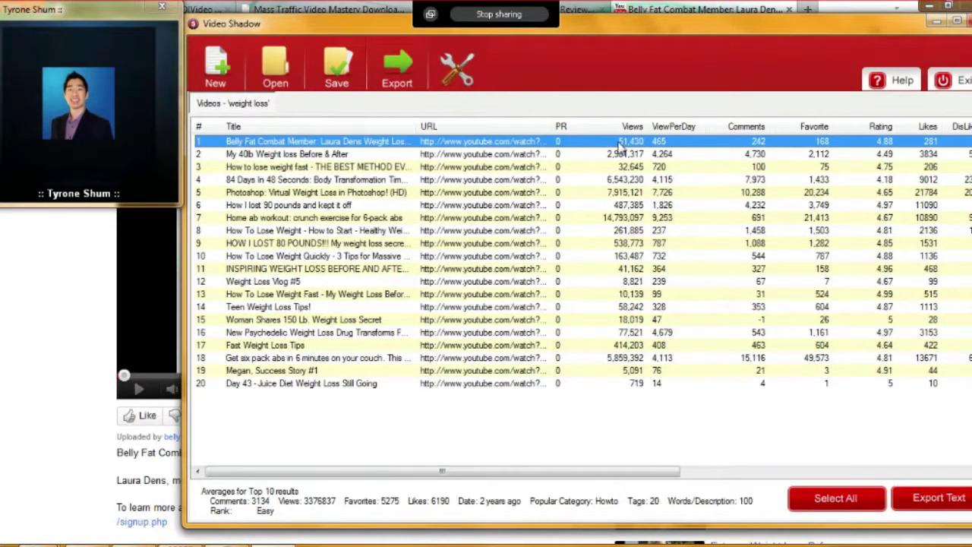
pyautogui.click(612, 220)
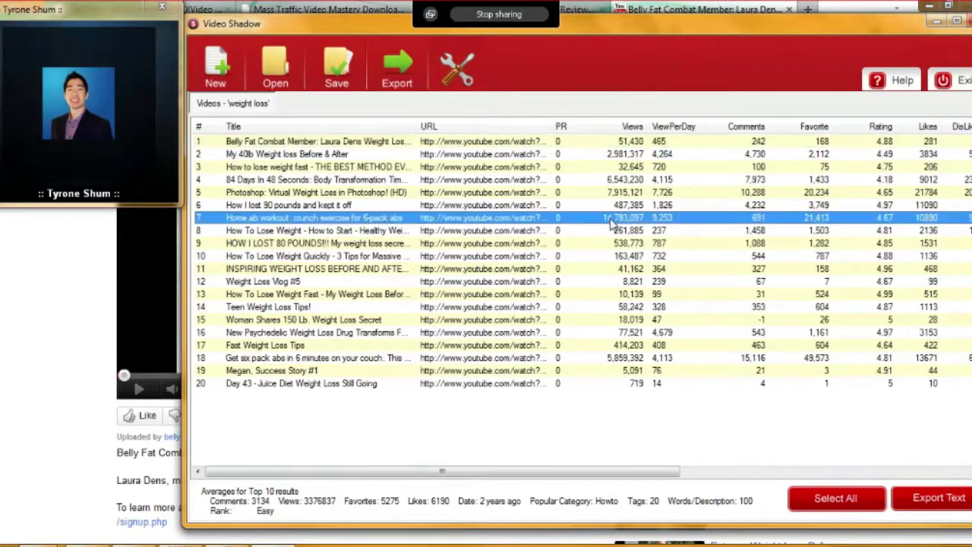
pyautogui.click(610, 150)
pyautogui.moveTo(456, 471); pyautogui.dragTo(397, 454)
# - Get the backlinks data for the top-ranked Belly Fat Combat video, look through the linking sites and close the report
pyautogui.rightClick(265, 151)
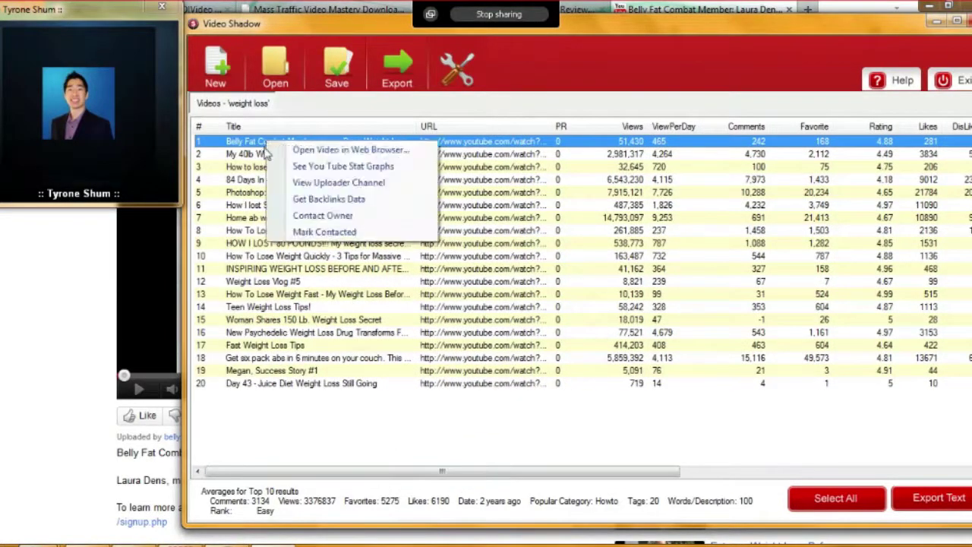
pyautogui.click(311, 199)
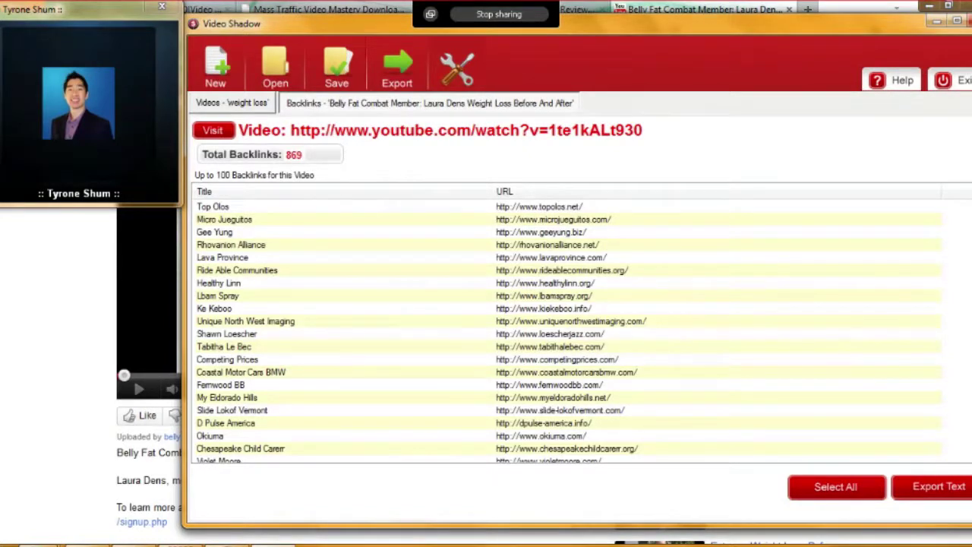
pyautogui.scroll(-3, 400, 303)
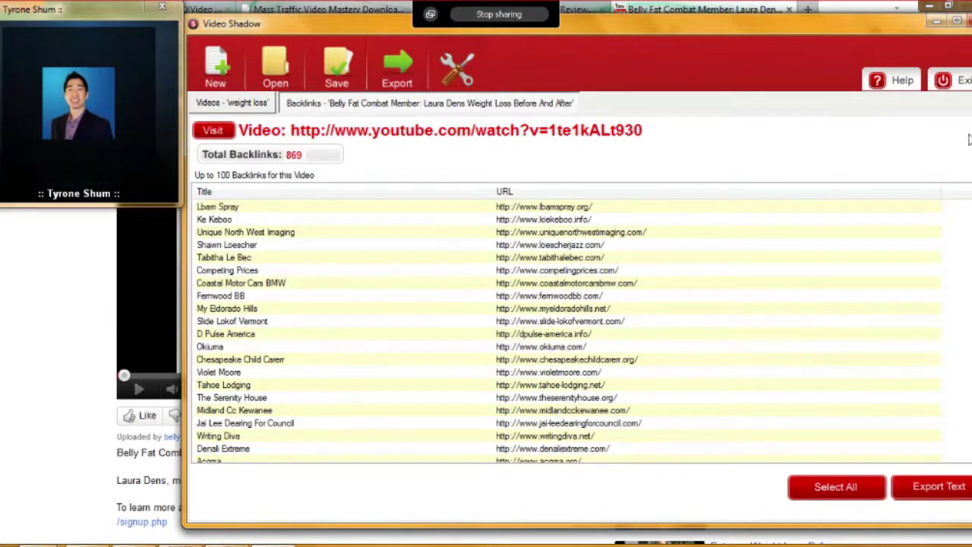
pyautogui.doubleClick(386, 108)
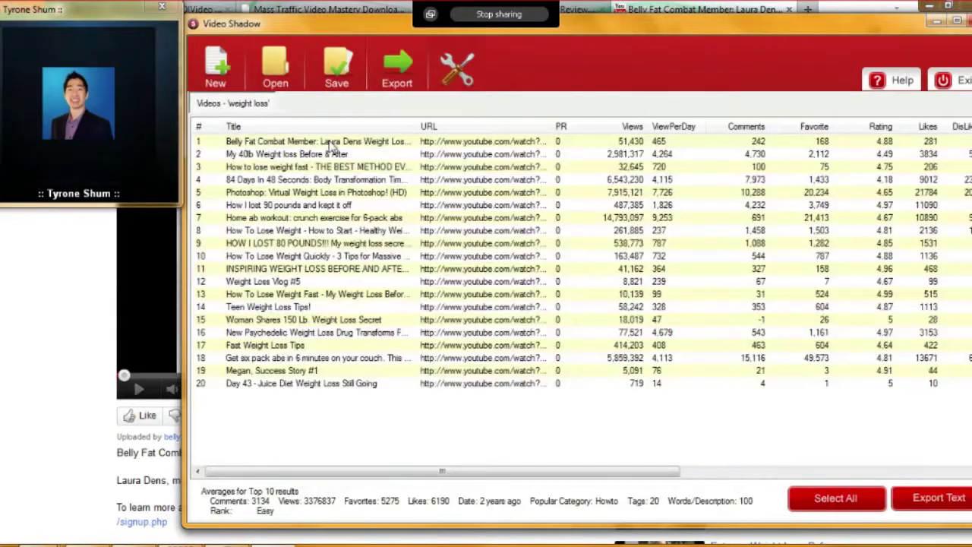
# - Retrieve the backlinks data for the top-ranked Belly Fat Combat video again and close the report
pyautogui.click(311, 142)
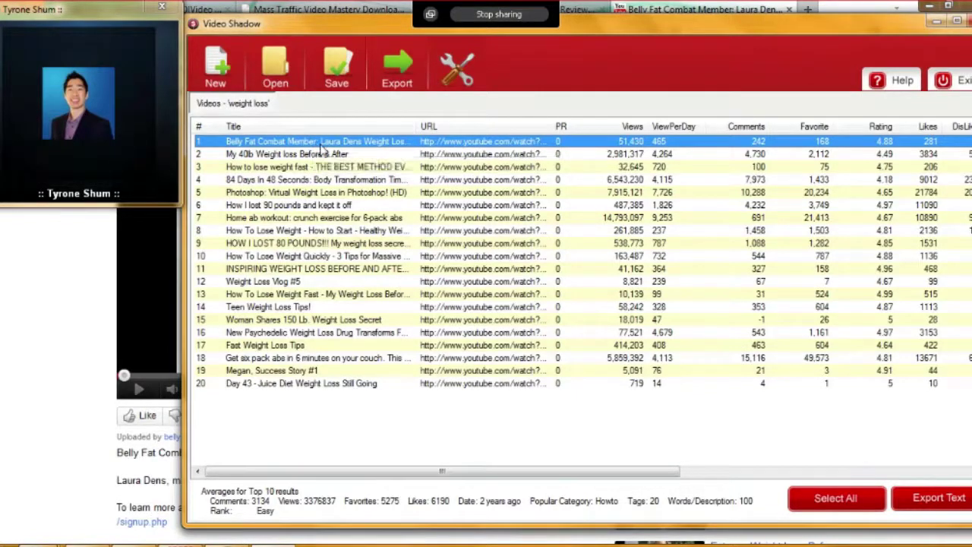
pyautogui.rightClick(320, 149)
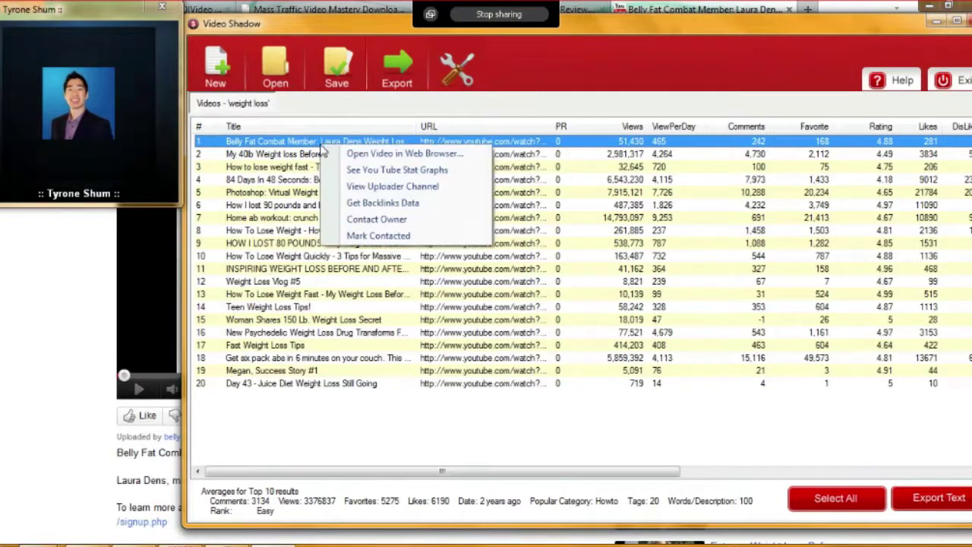
pyautogui.click(363, 205)
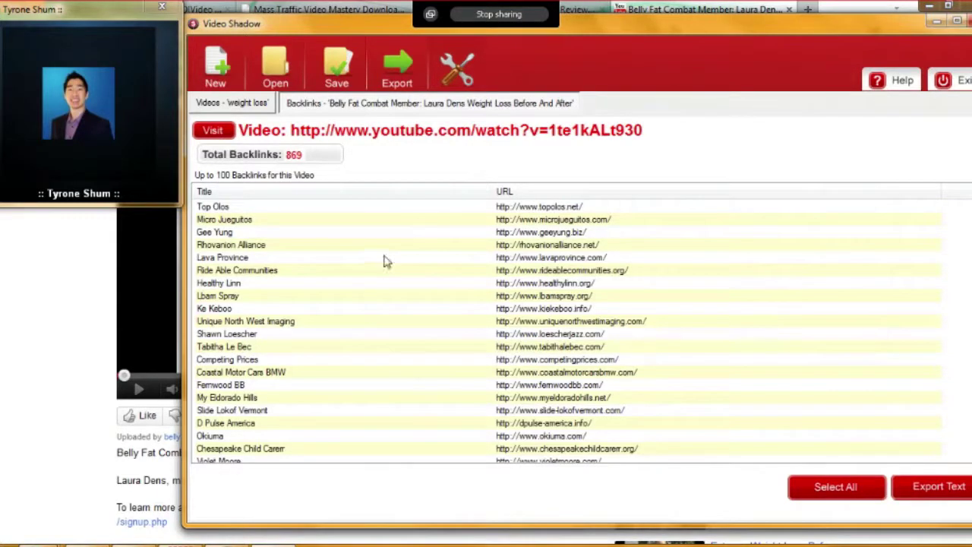
pyautogui.click(366, 106)
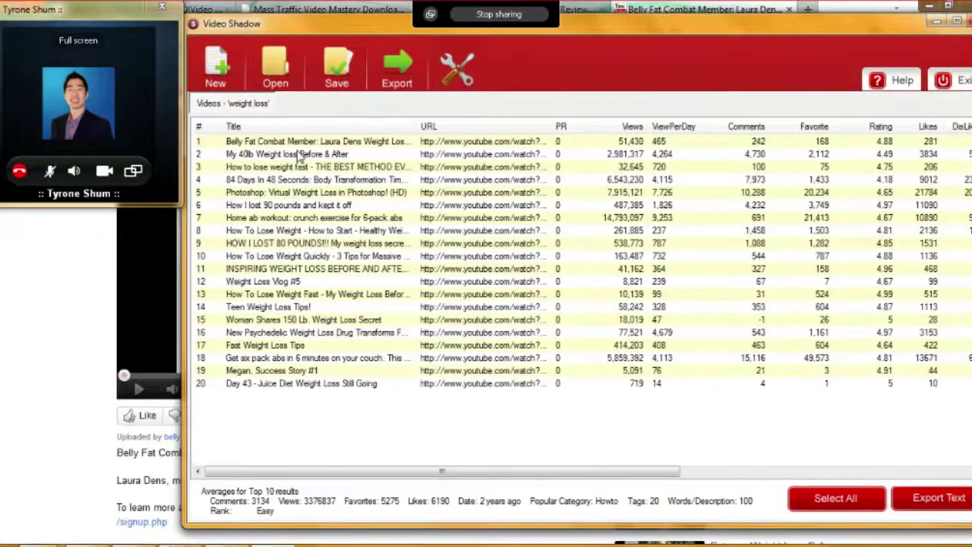
# - Get the backlinks data for the second-ranked video, "My 40lb Weight loss Before & After", and close the report
pyautogui.click(303, 154)
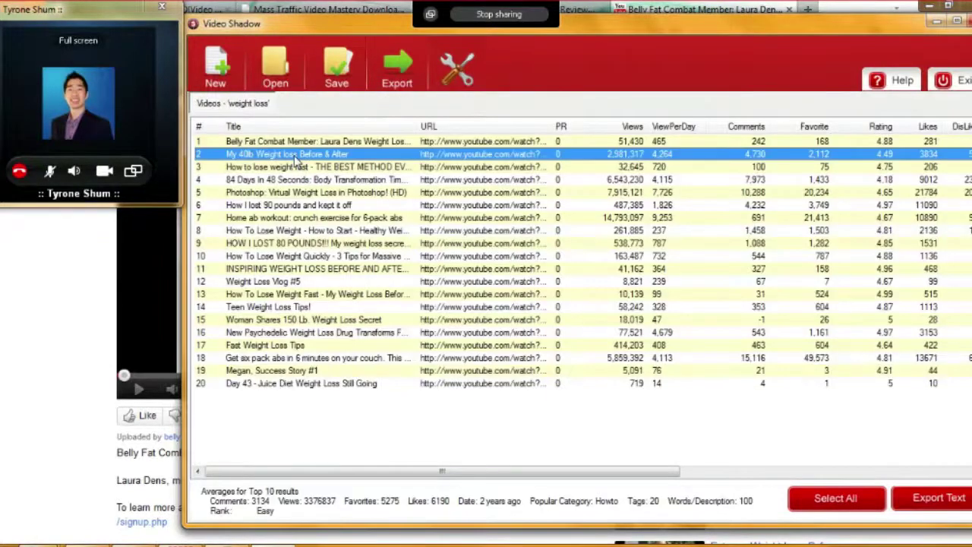
pyautogui.rightClick(315, 157)
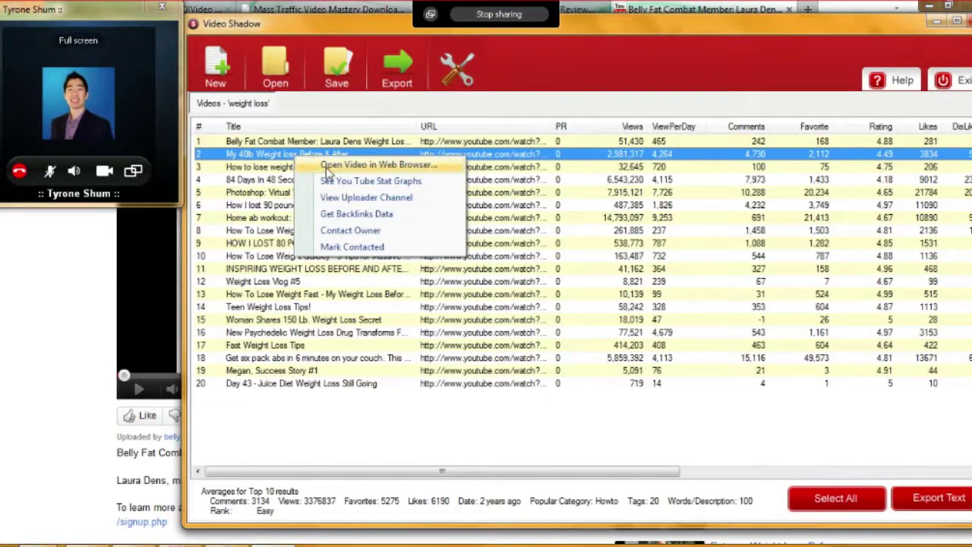
pyautogui.click(357, 215)
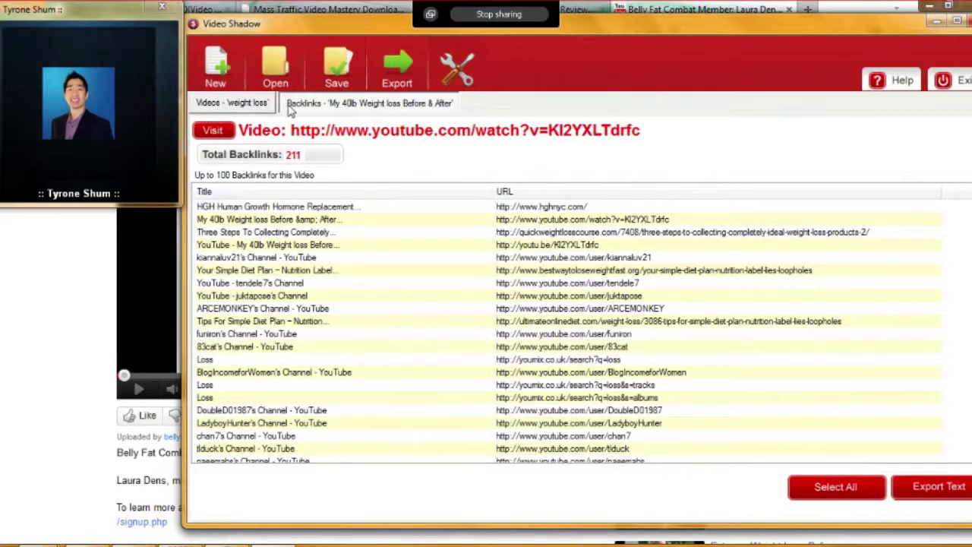
pyautogui.click(258, 105)
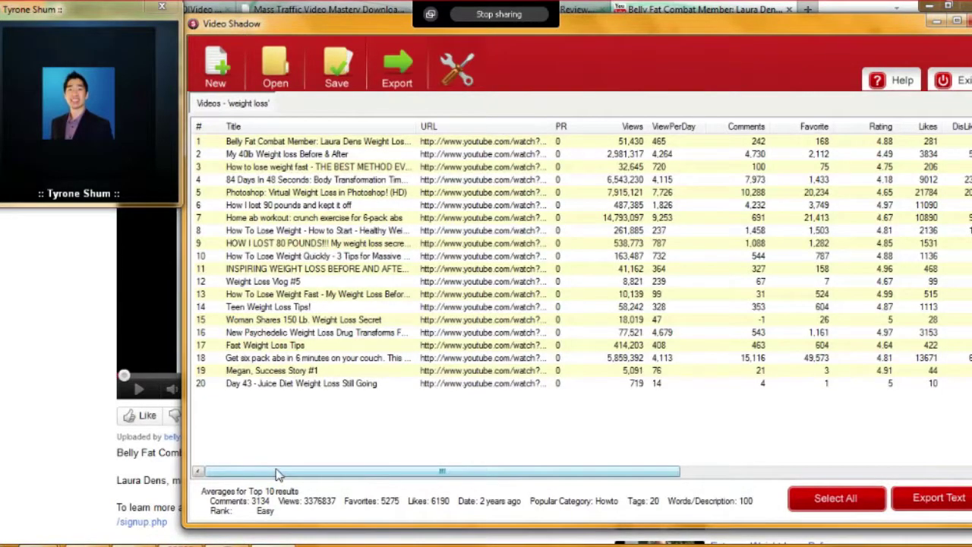
# - Examine the weight loss results across the ratings, likes, date, tags, category, description and uploader columns
pyautogui.moveTo(277, 475); pyautogui.dragTo(308, 474)
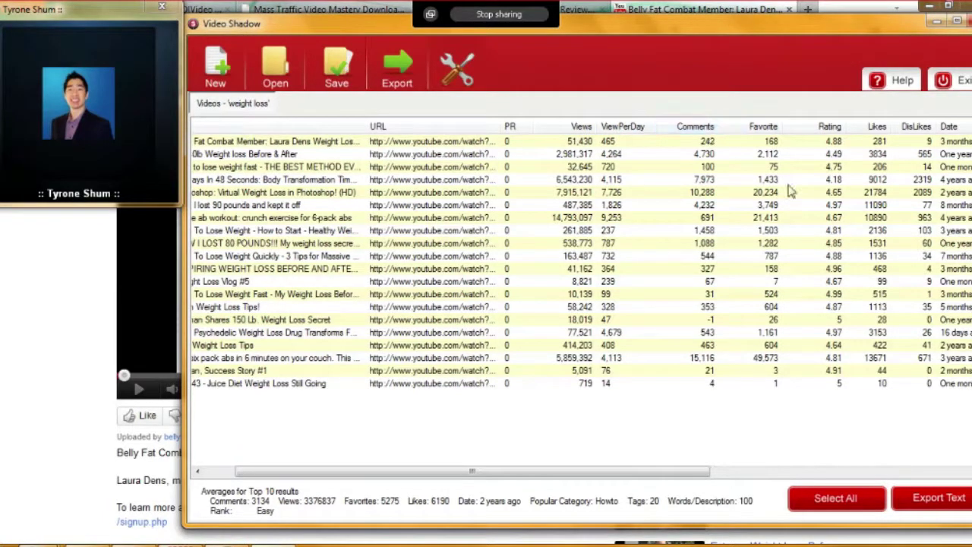
pyautogui.moveTo(594, 474); pyautogui.dragTo(936, 482)
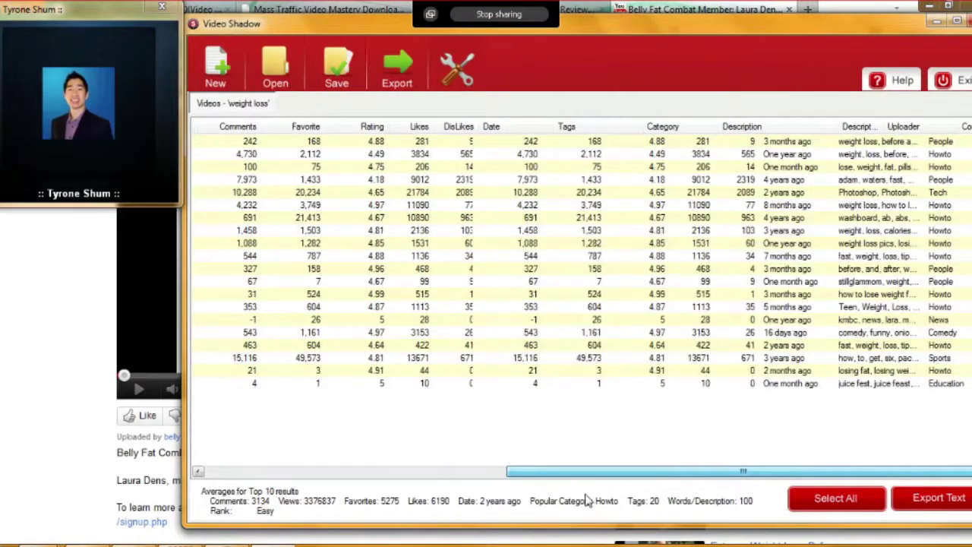
pyautogui.moveTo(587, 498); pyautogui.dragTo(161, 497)
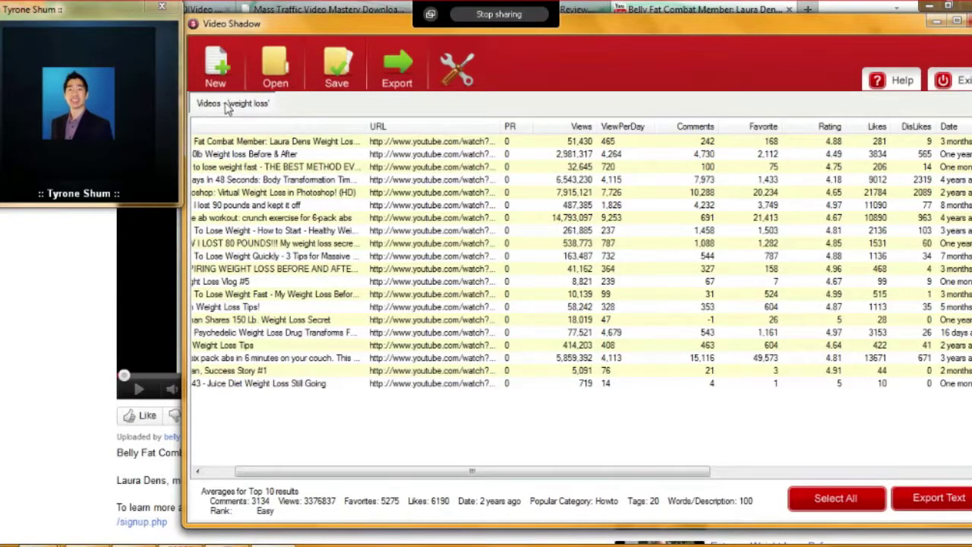
# - View the uploader channel of the "84 Days In 48 Seconds" video, look through its video list and close the channel report
pyautogui.rightClick(237, 147)
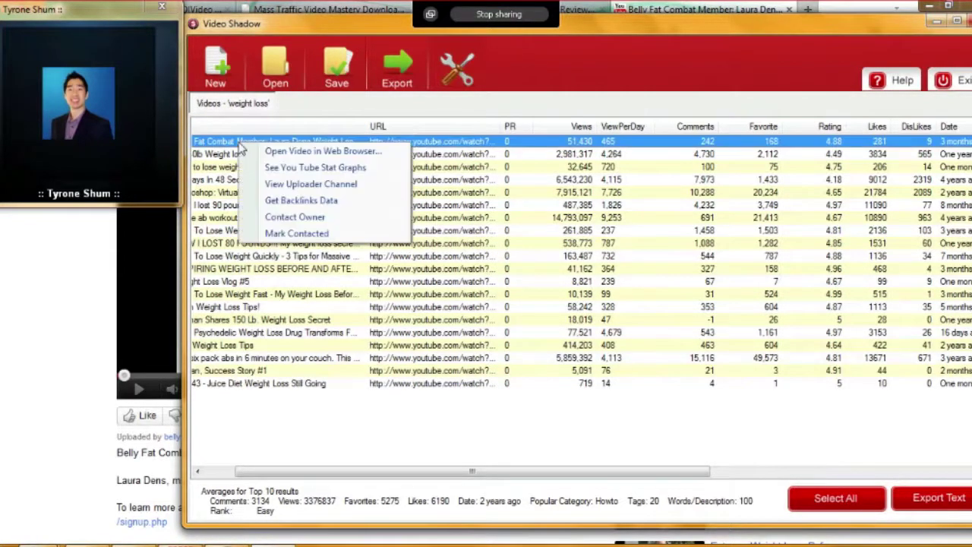
pyautogui.rightClick(225, 183)
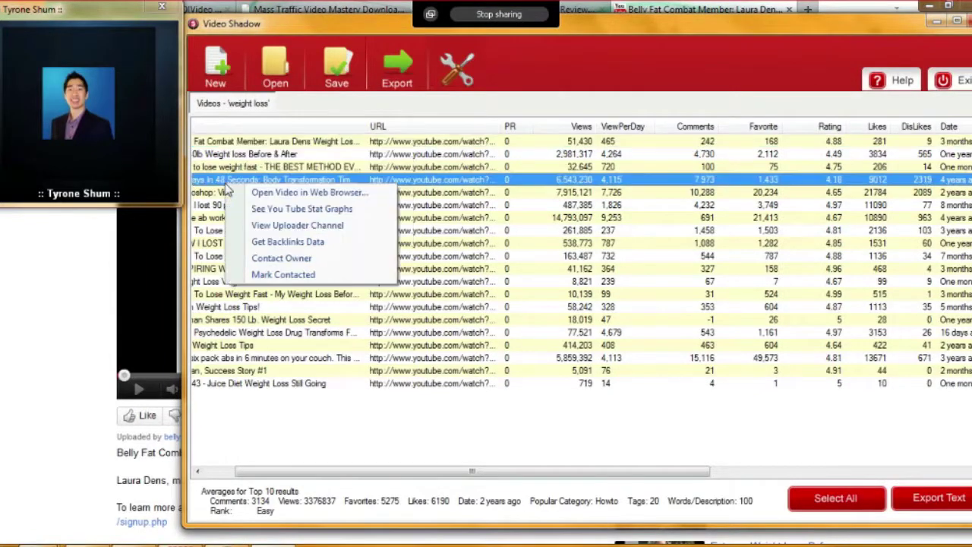
pyautogui.click(282, 224)
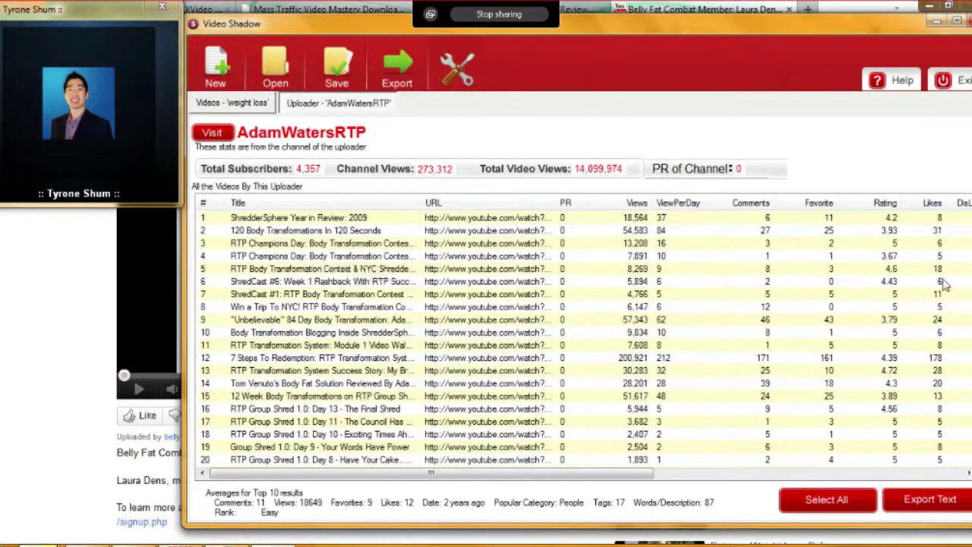
pyautogui.scroll(-2, 425, 338)
pyautogui.scroll(2, 426, 338)
pyautogui.click(290, 103)
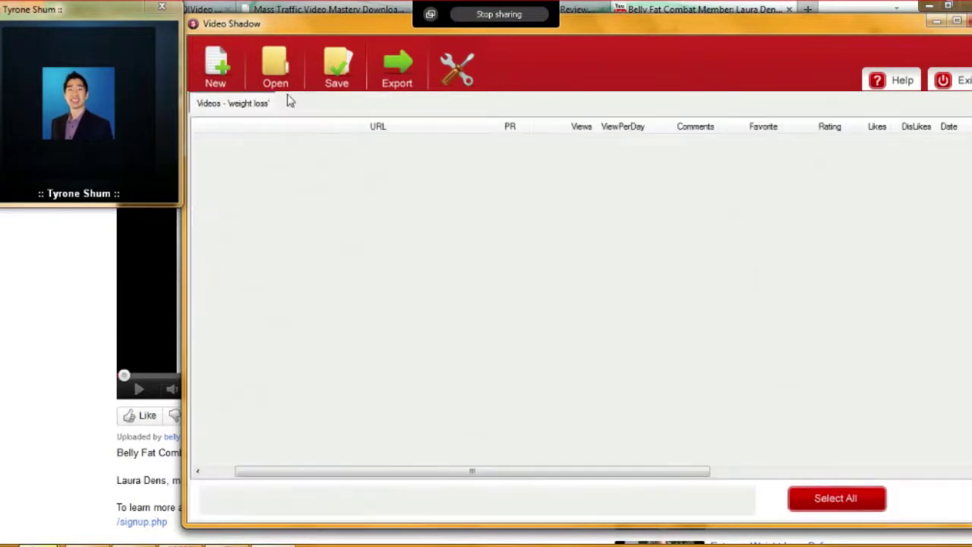
pyautogui.click(234, 107)
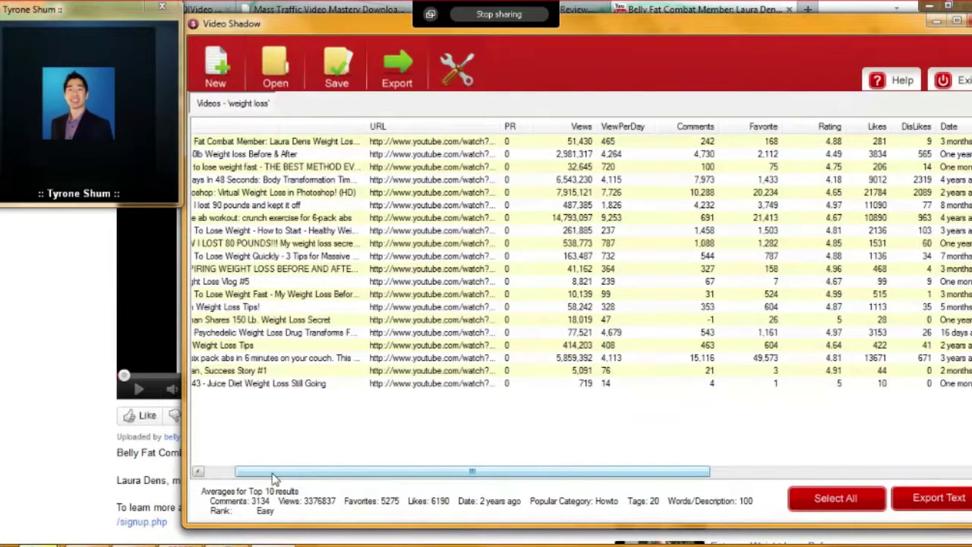
# - Review the weight loss video list from the titles through views, likes and dislikes to the date and tags columns
pyautogui.moveTo(273, 474); pyautogui.dragTo(355, 480)
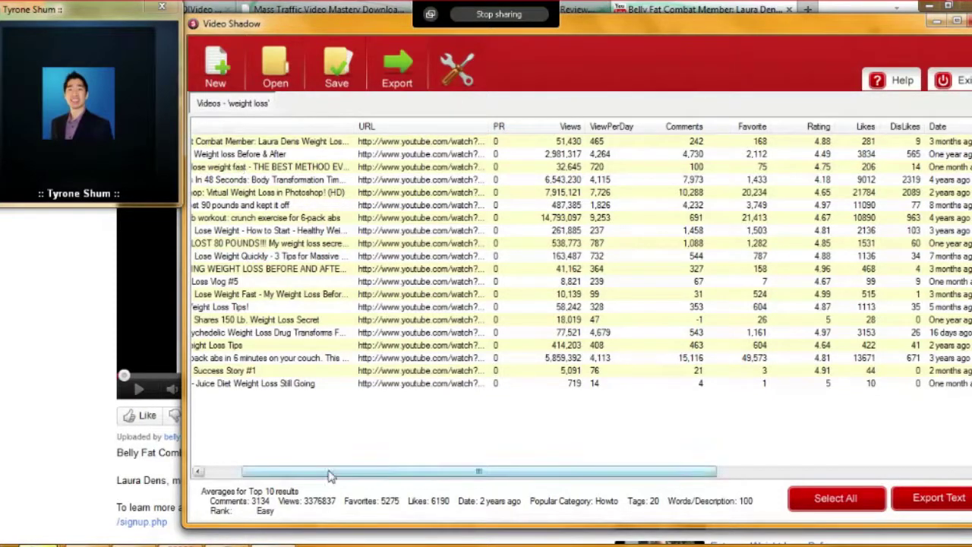
pyautogui.moveTo(331, 474); pyautogui.dragTo(296, 475)
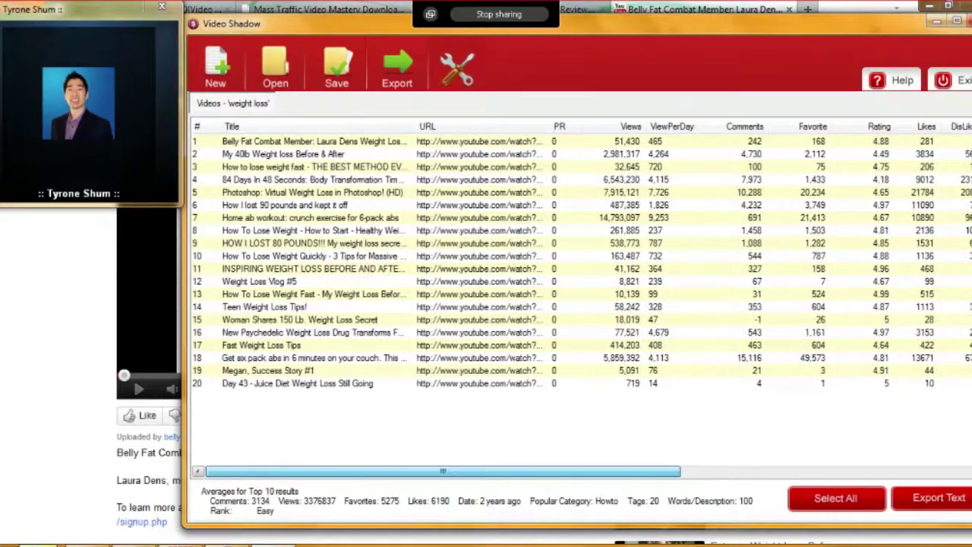
pyautogui.moveTo(497, 470); pyautogui.dragTo(588, 458)
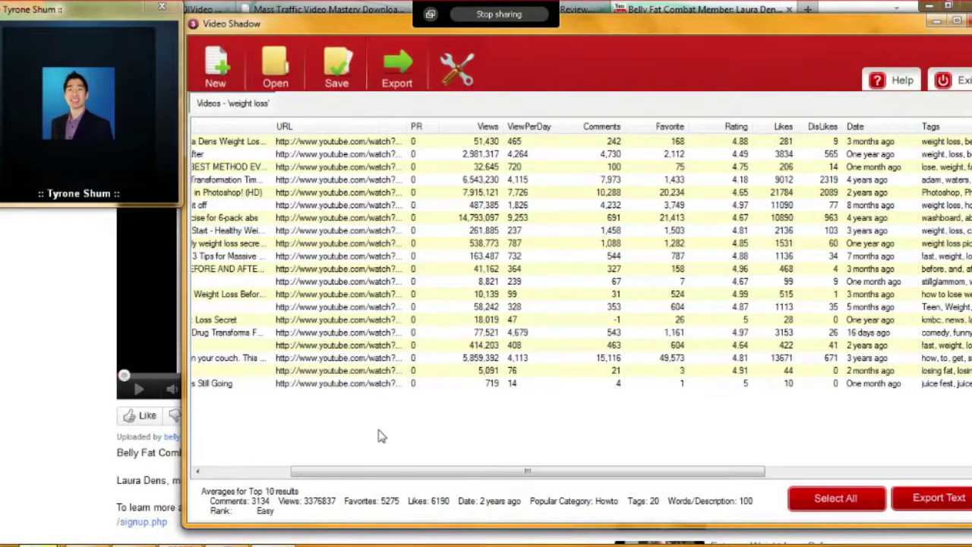
pyautogui.moveTo(317, 473); pyautogui.dragTo(271, 475)
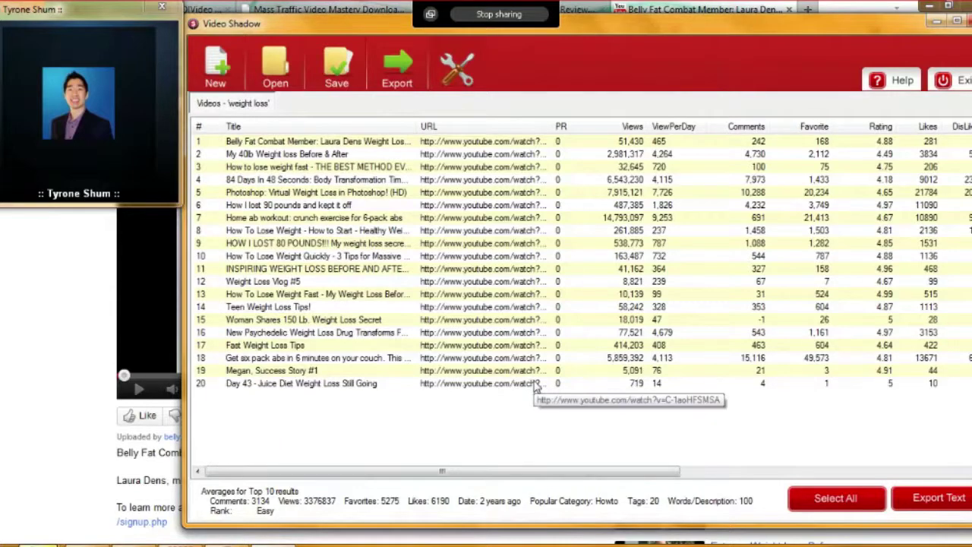